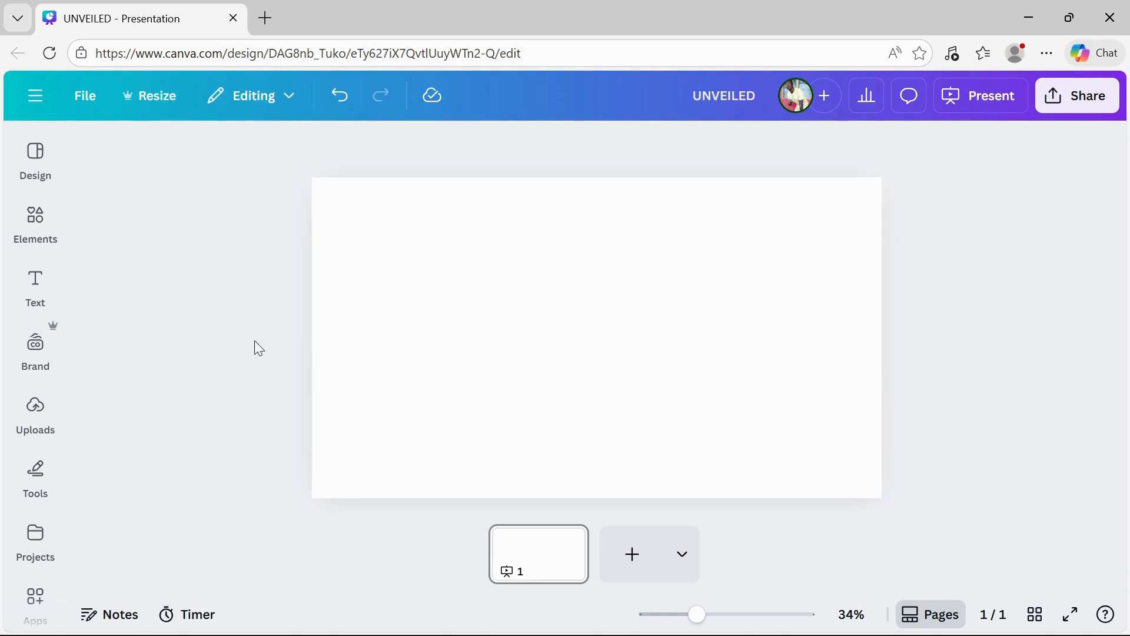
Set the slide's background color to black.
click(416, 322)
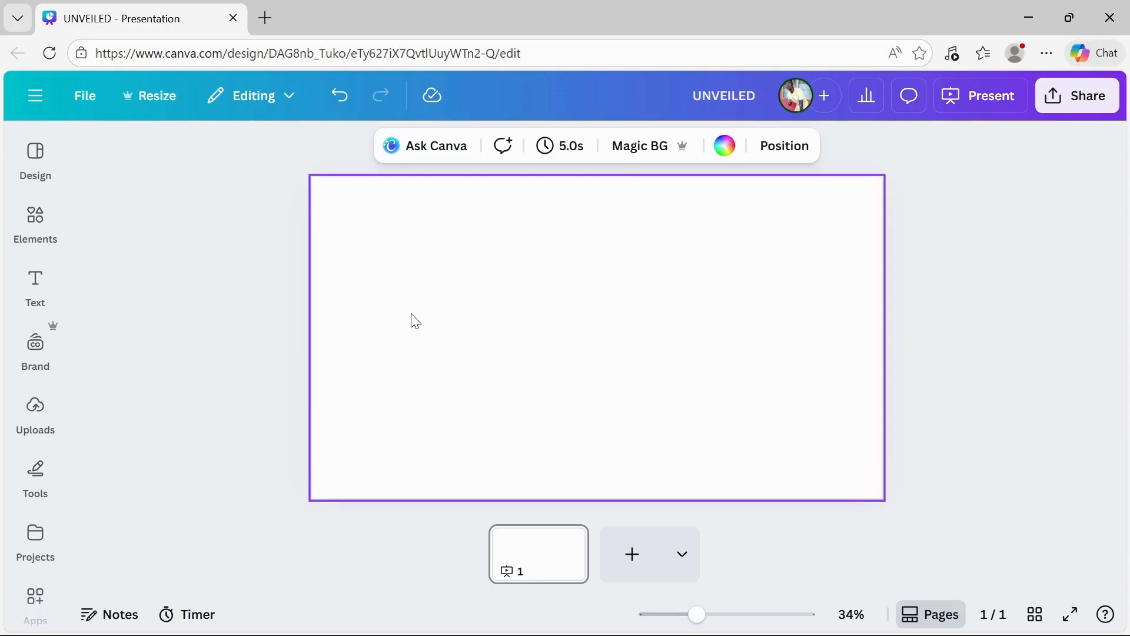
click(737, 145)
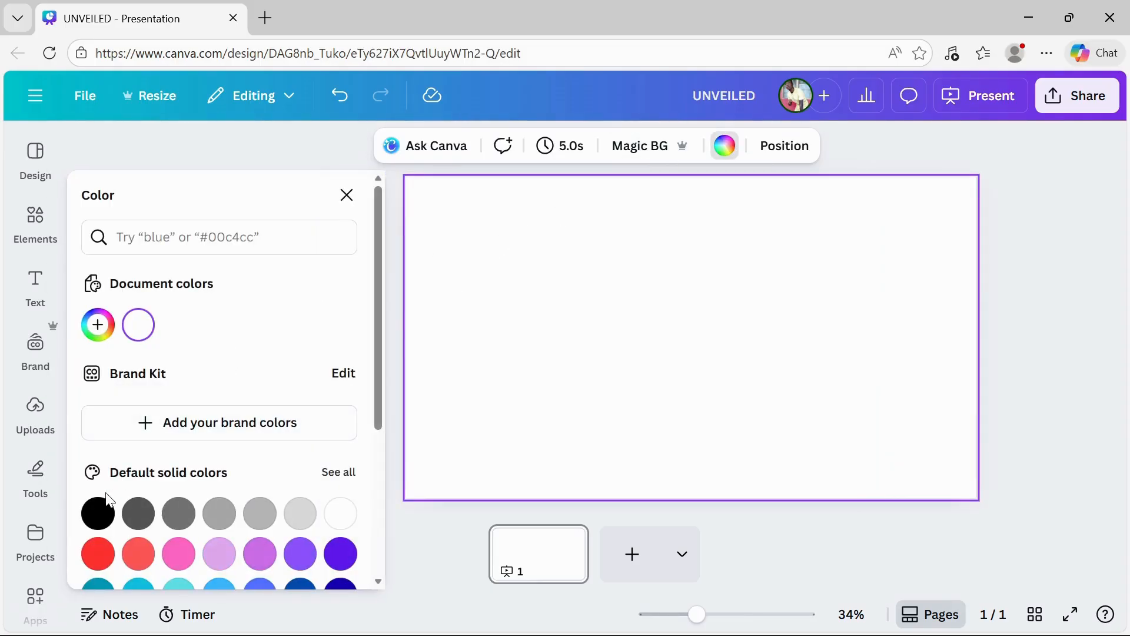
click(97, 519)
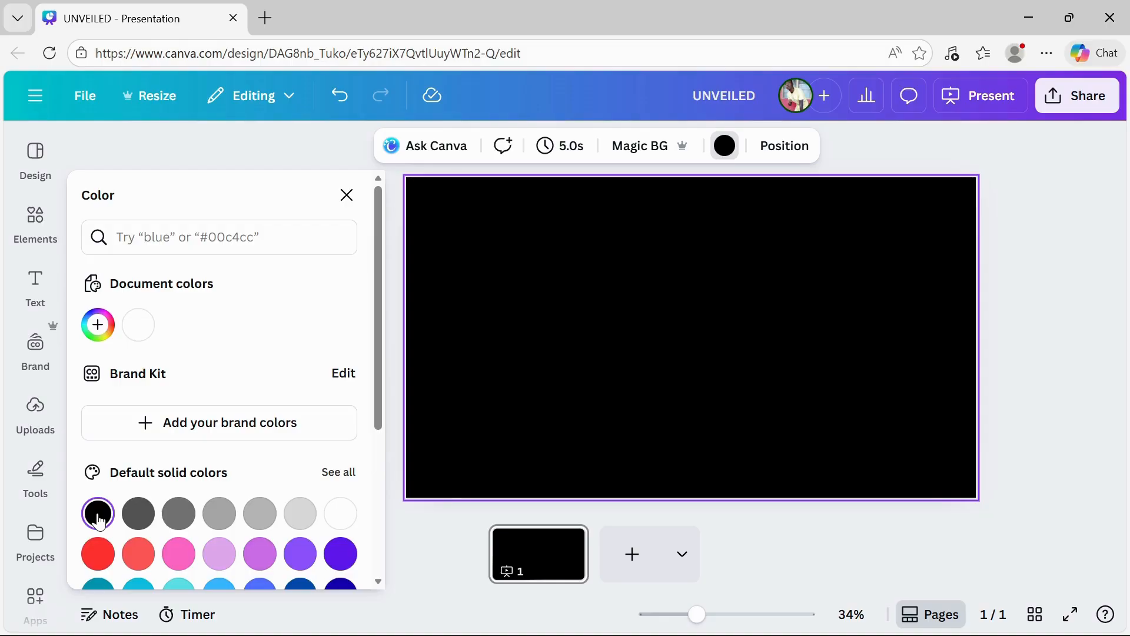
click(407, 528)
Add a heading text box and replace its text with UNVEILED.
click(35, 286)
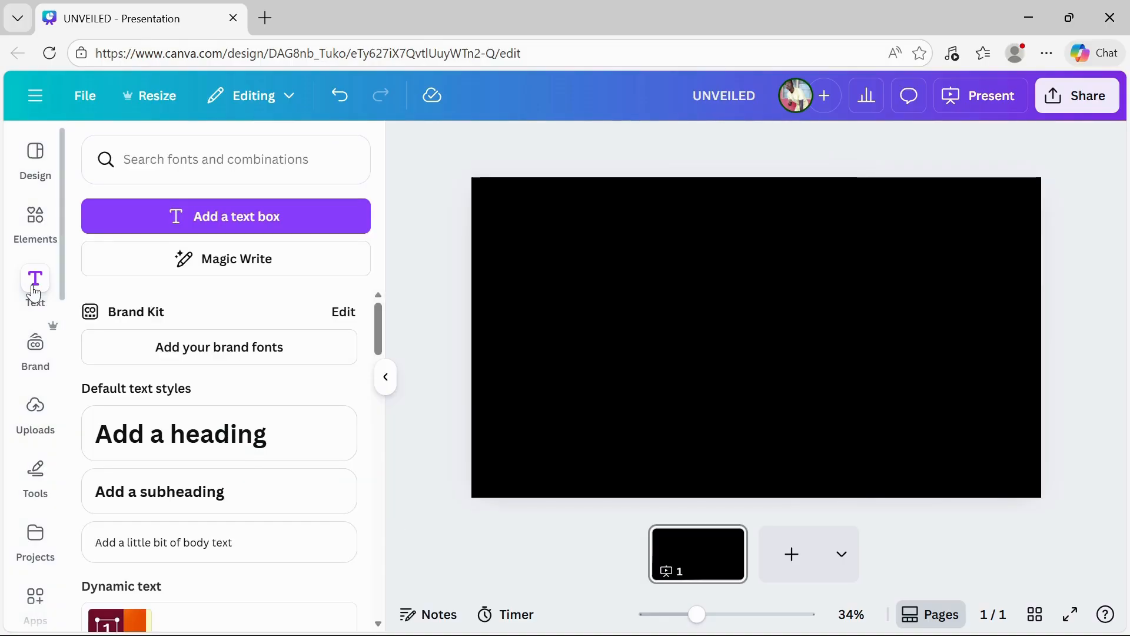
click(241, 428)
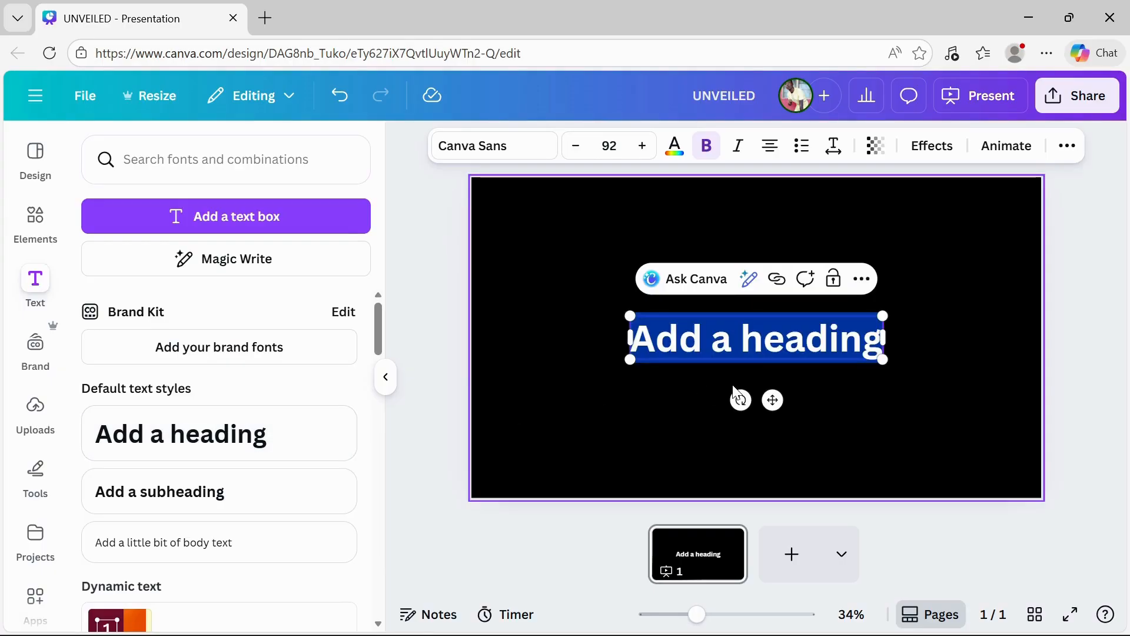
text(U)
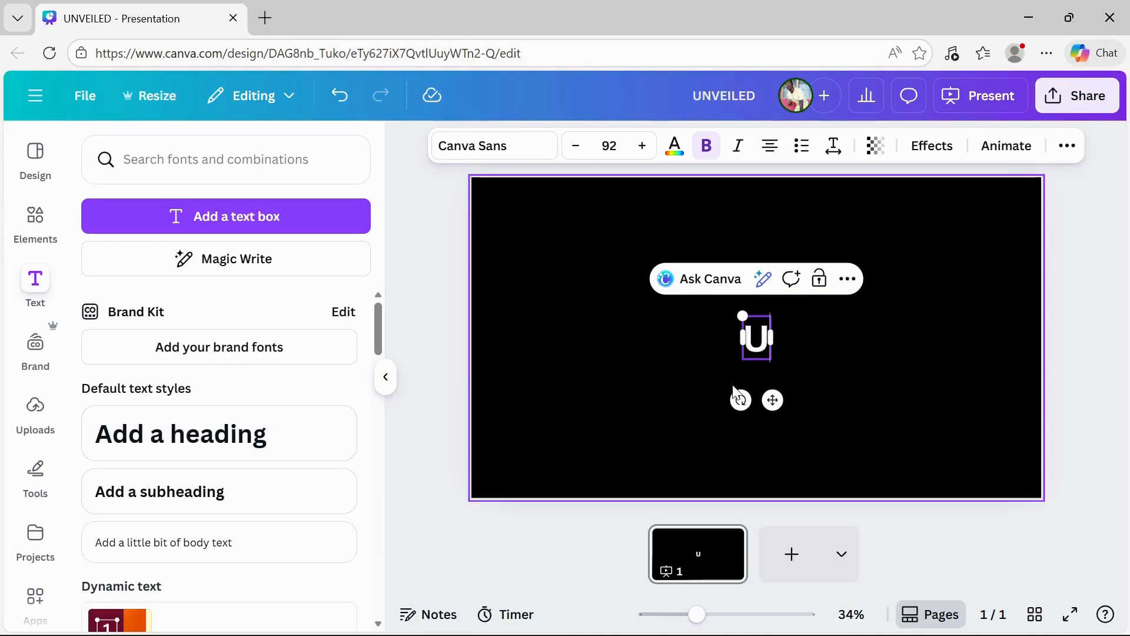
text(NVEILED)
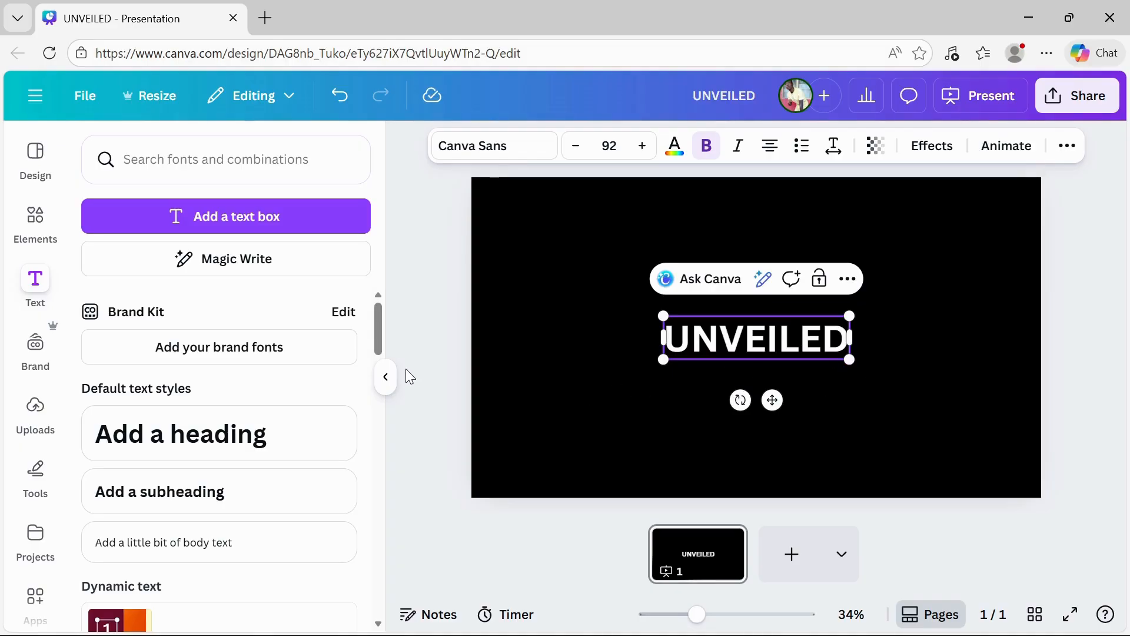
Enlarge the UNVEILED heading by its corners to font size 230.
click(391, 377)
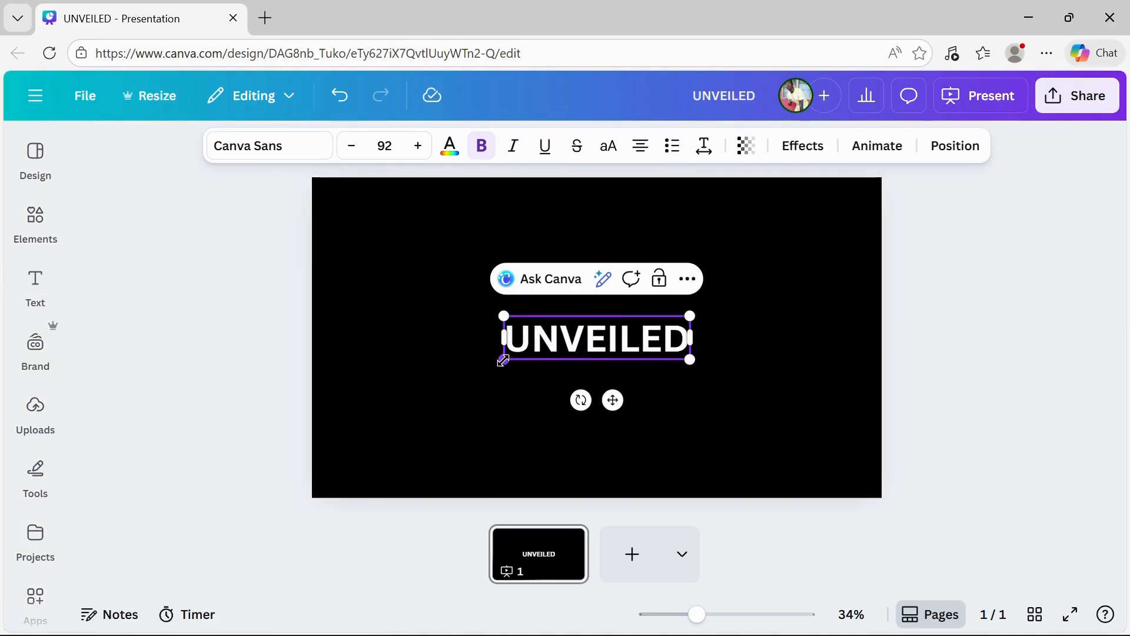
drag(503, 360, 366, 443)
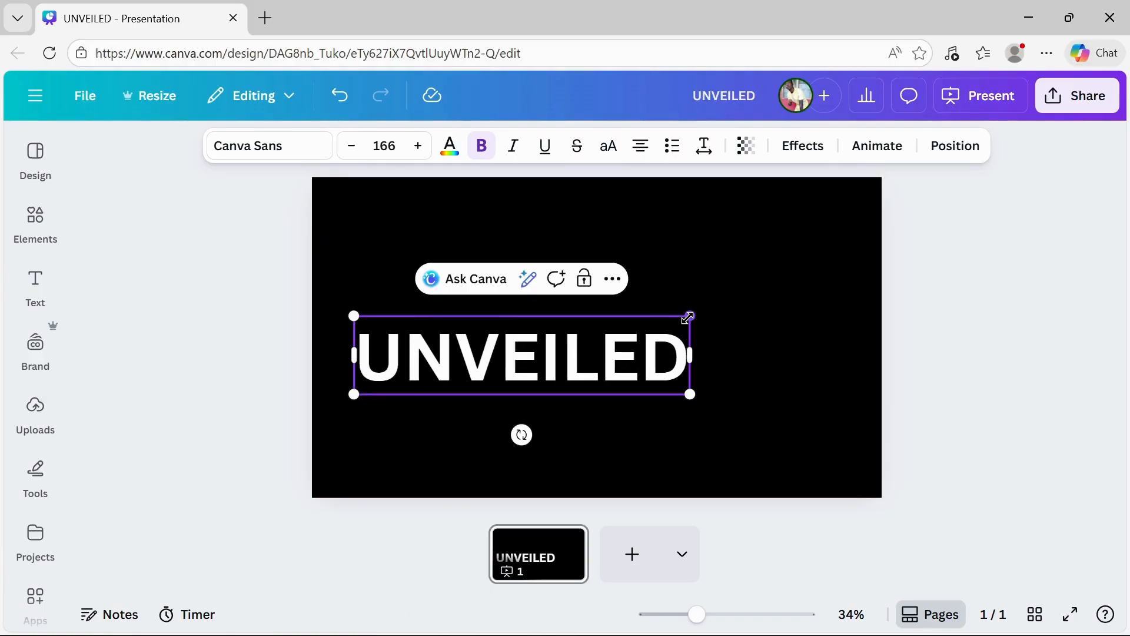
drag(688, 318, 809, 254)
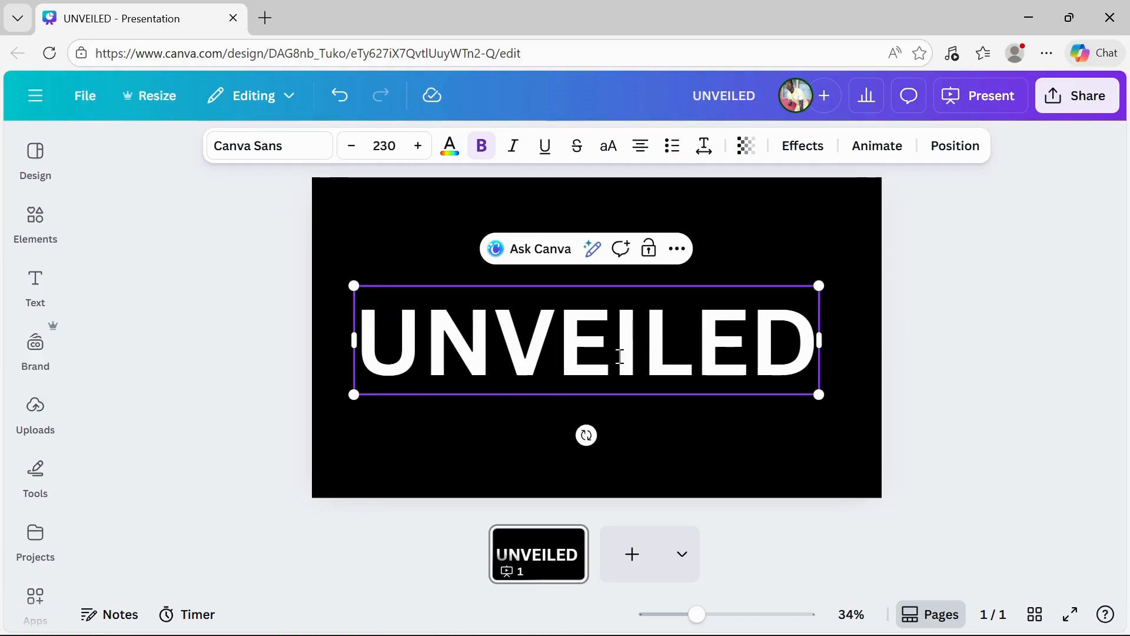
Nudge the UNVEILED heading slightly to the right on the slide.
click(1004, 353)
click(630, 362)
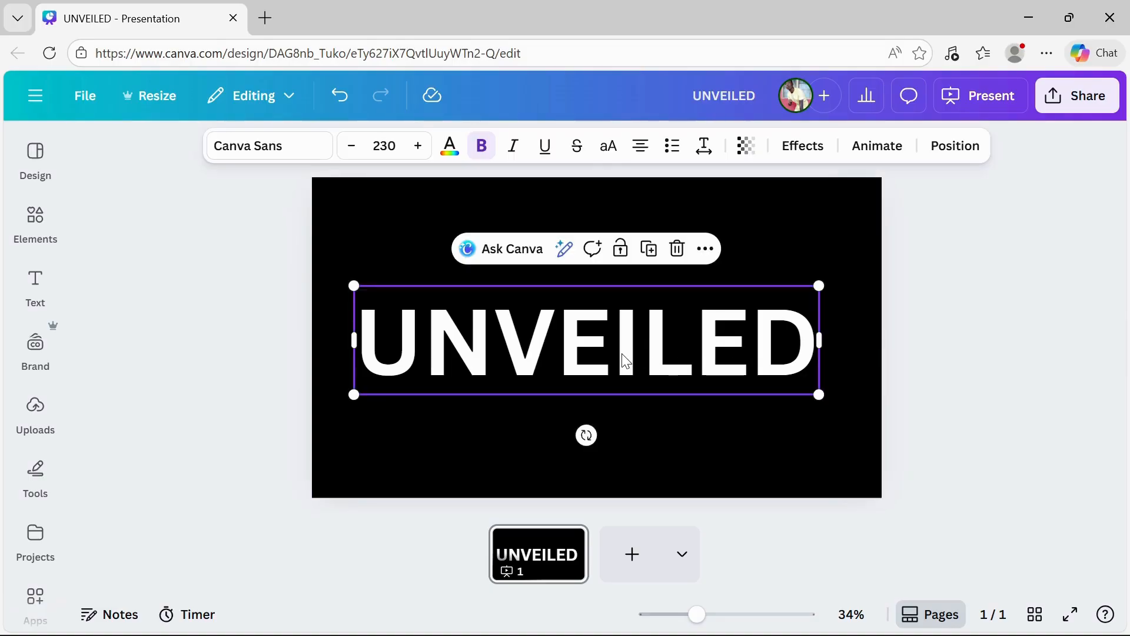
mouse_move(628, 363)
mouse_down()
mouse_move(642, 341)
mouse_move(635, 353)
mouse_up()
click(948, 423)
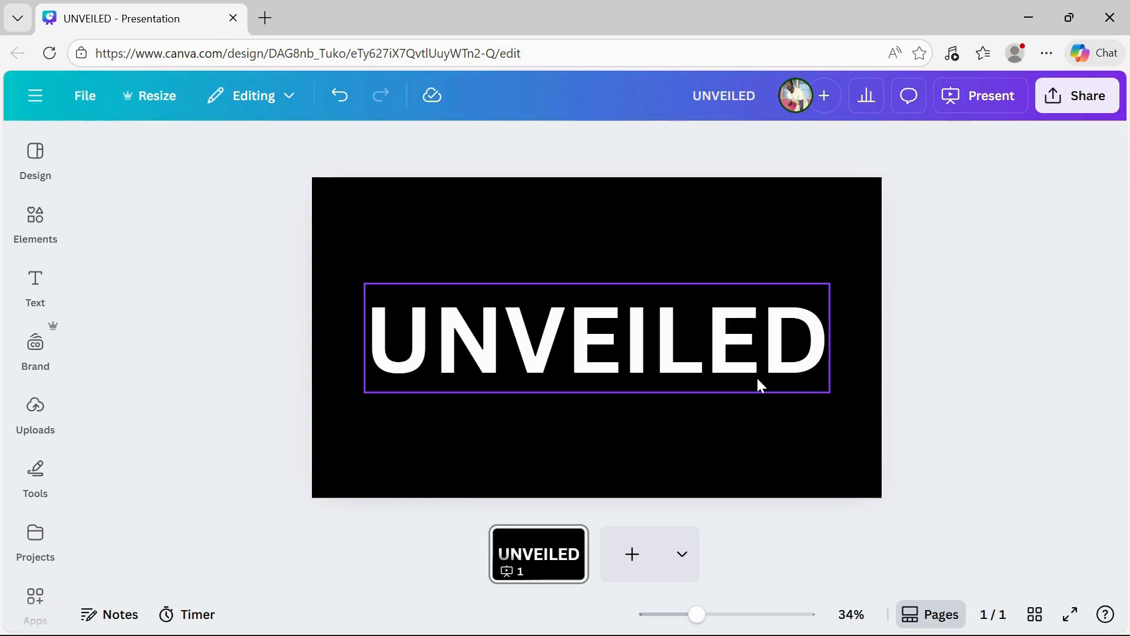
Change the heading's text color to black so it blends with the background.
click(670, 362)
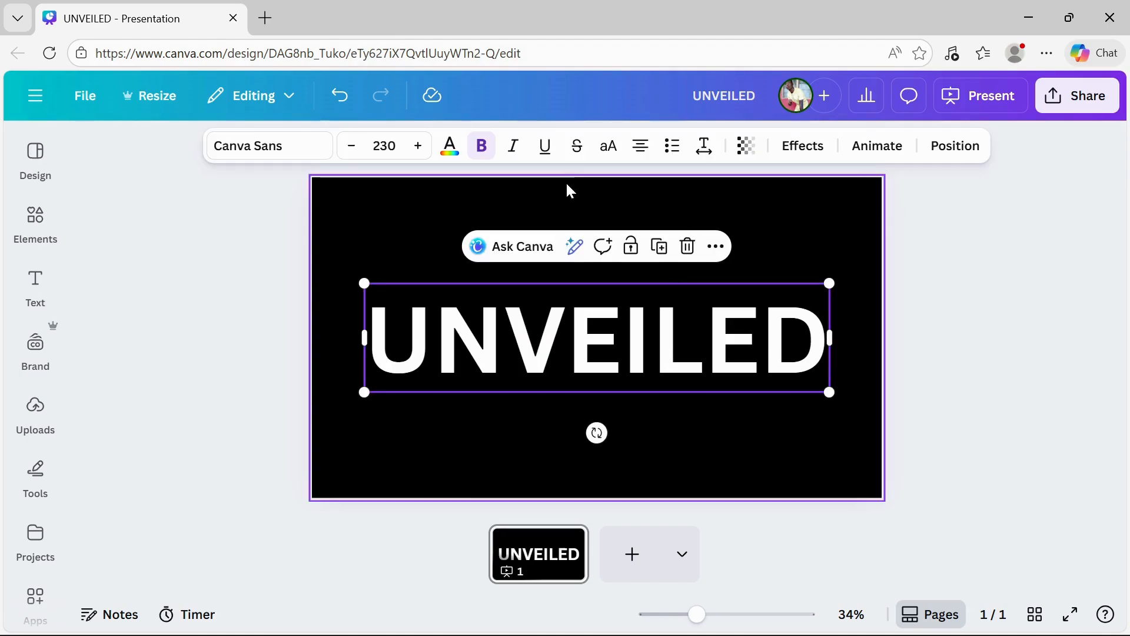
click(450, 151)
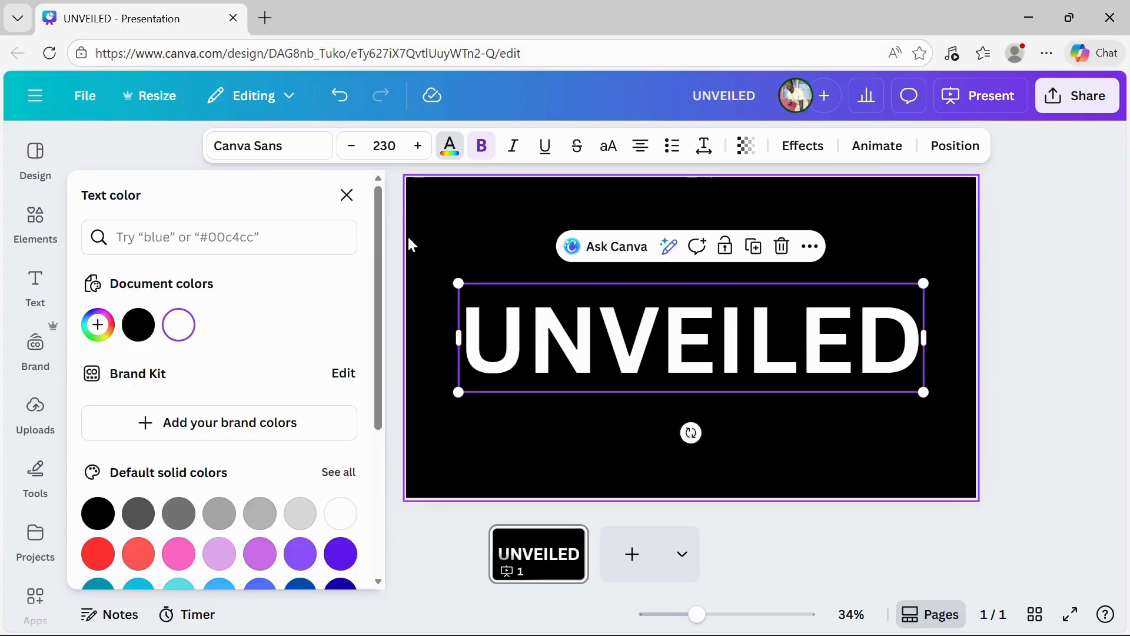
click(138, 334)
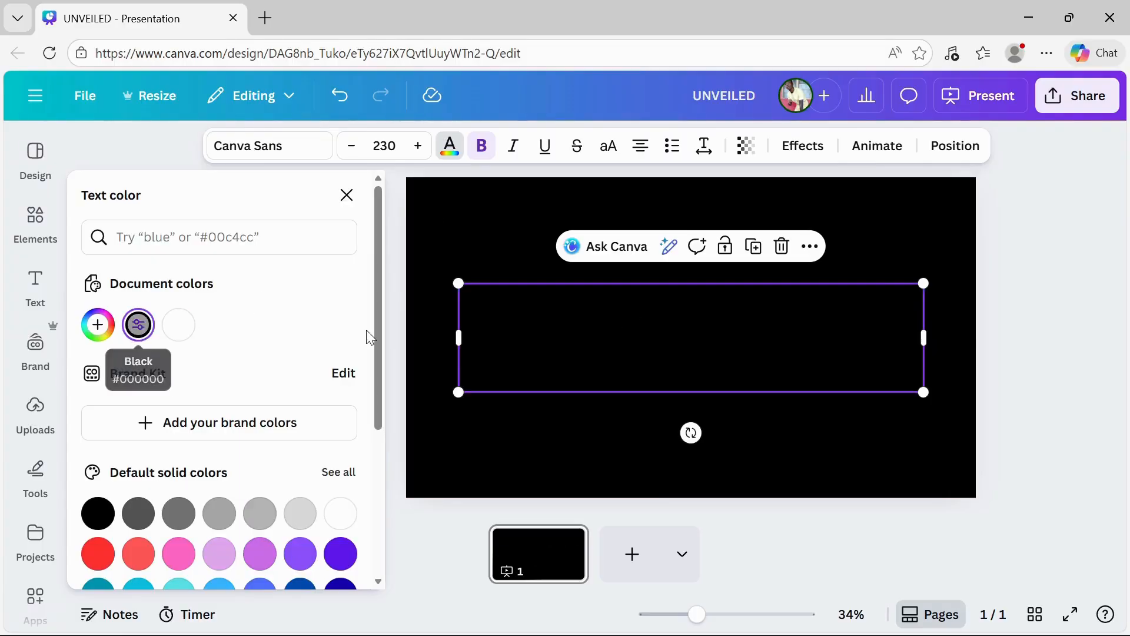
click(895, 557)
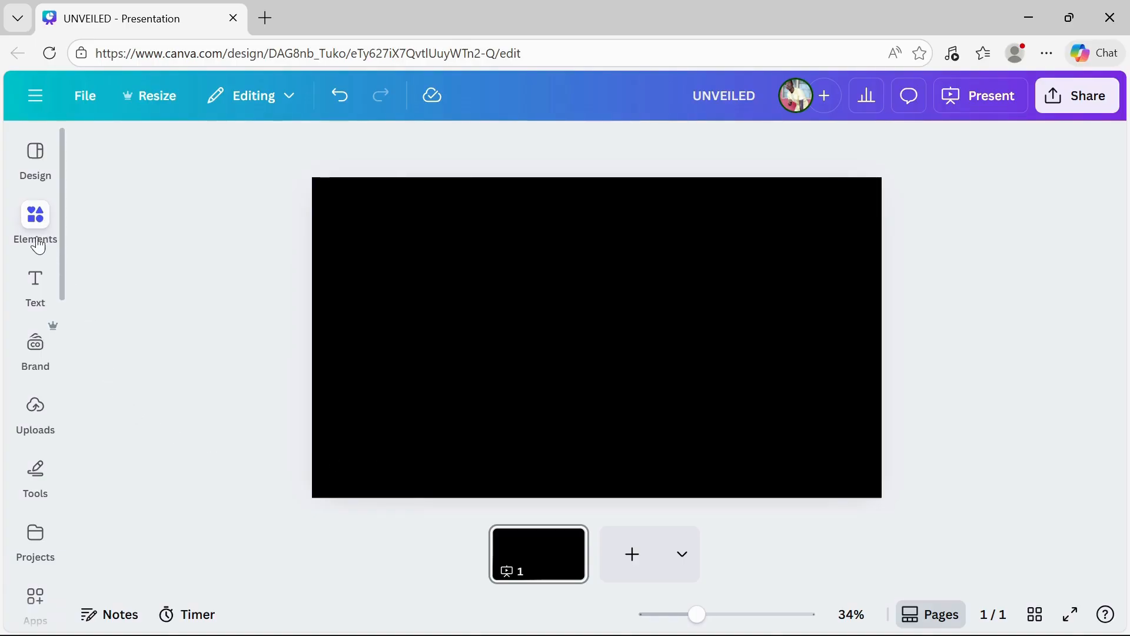
Search the elements library for lighting effect and filter the results to graphics.
click(35, 219)
click(199, 166)
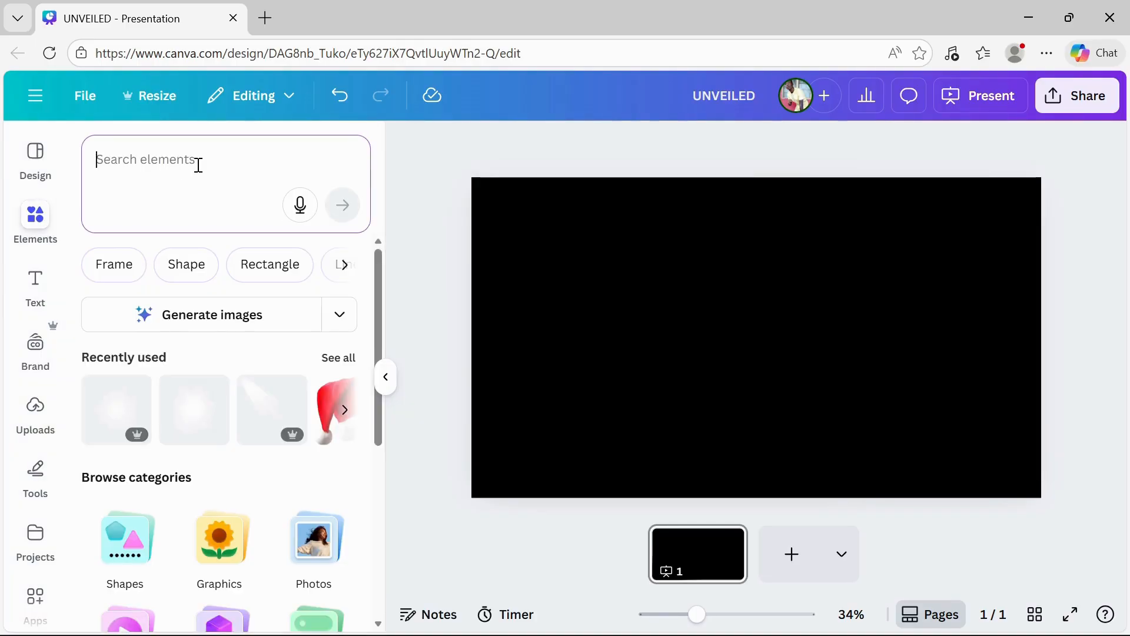
text(LIGHT)
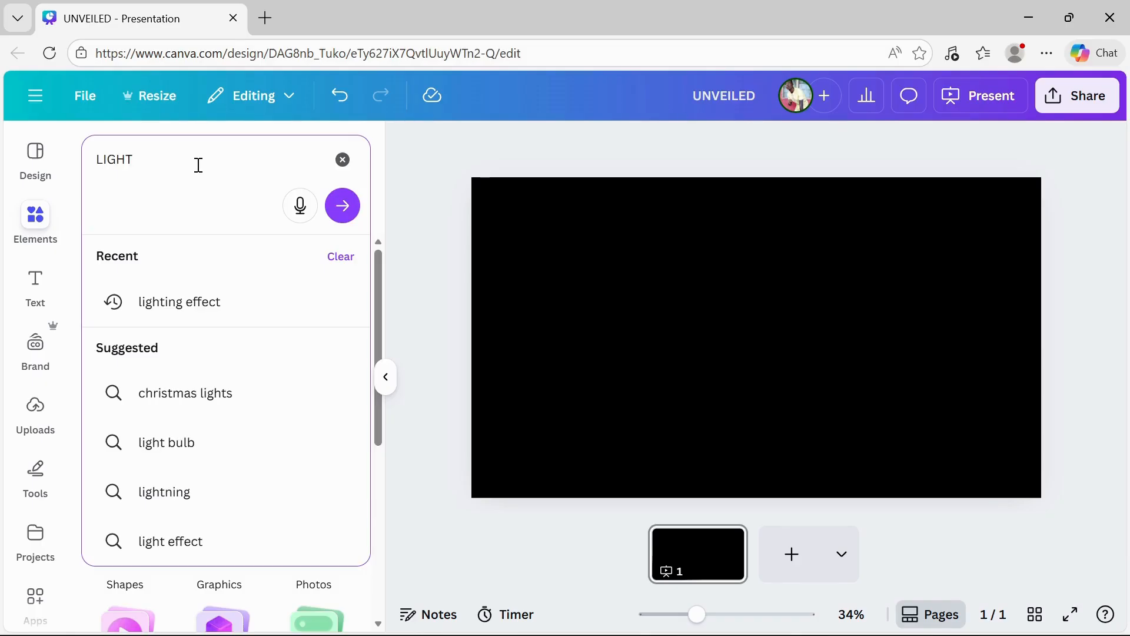
click(236, 304)
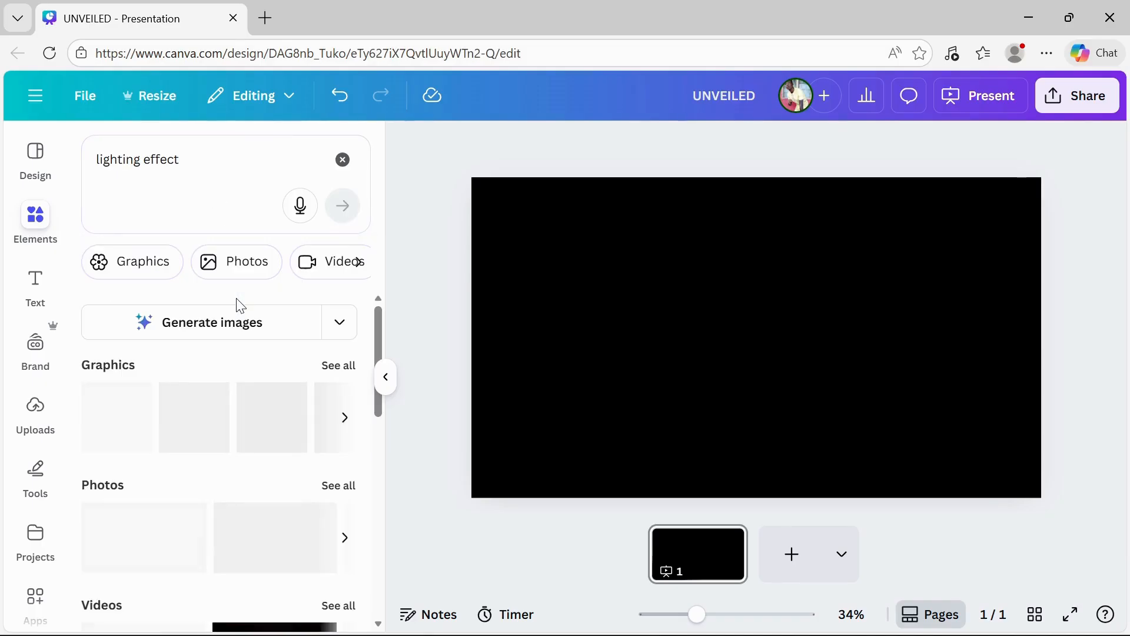
scroll(226, 500, down, 5)
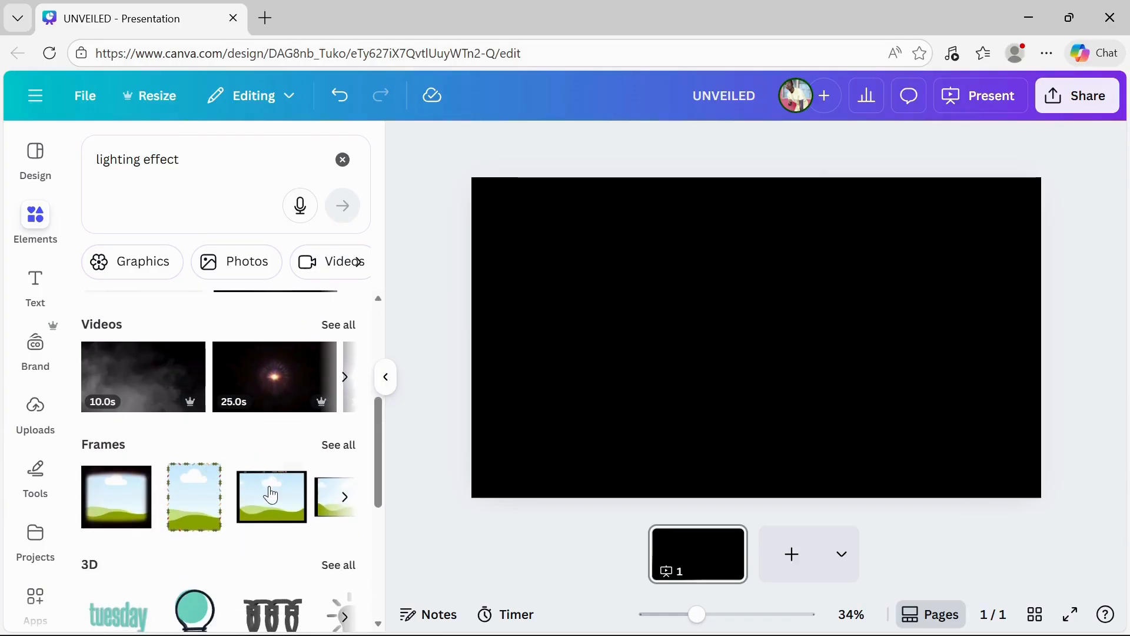
scroll(247, 506, down, 1)
scroll(168, 336, up, 2)
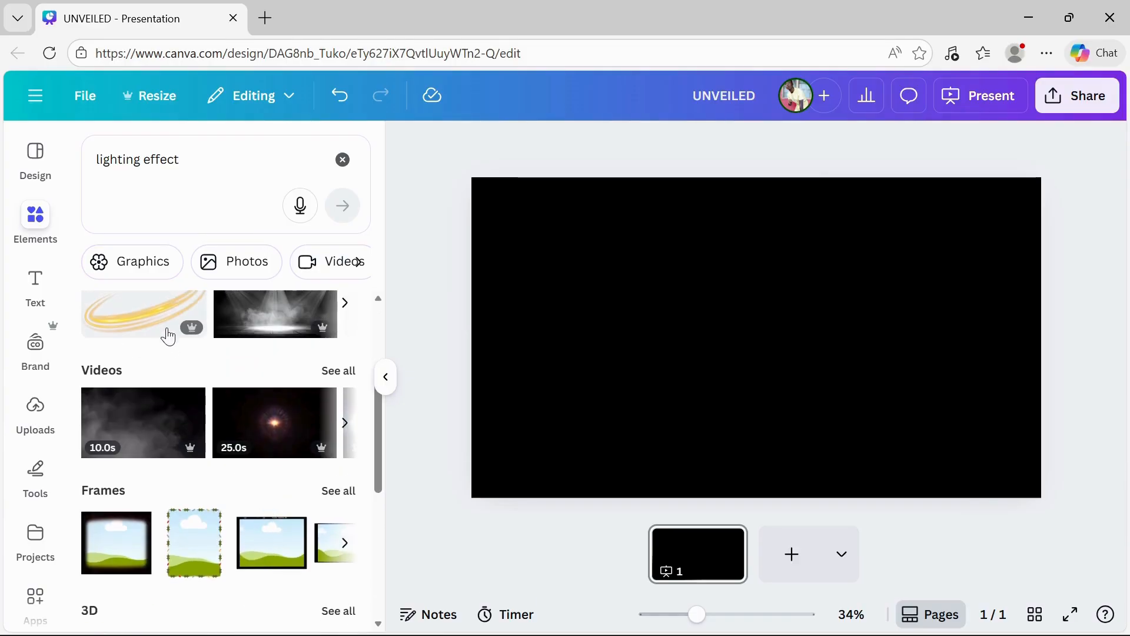
click(132, 270)
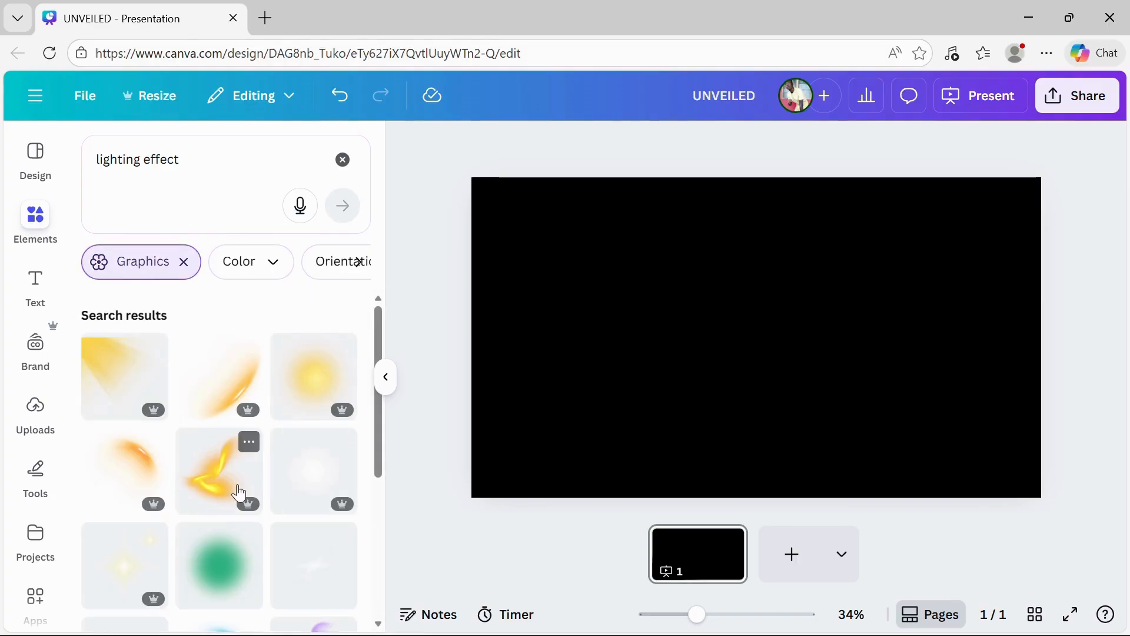
Add the soft white round glow graphic from the results to the slide.
scroll(239, 494, down, 2)
scroll(223, 547, down, 1)
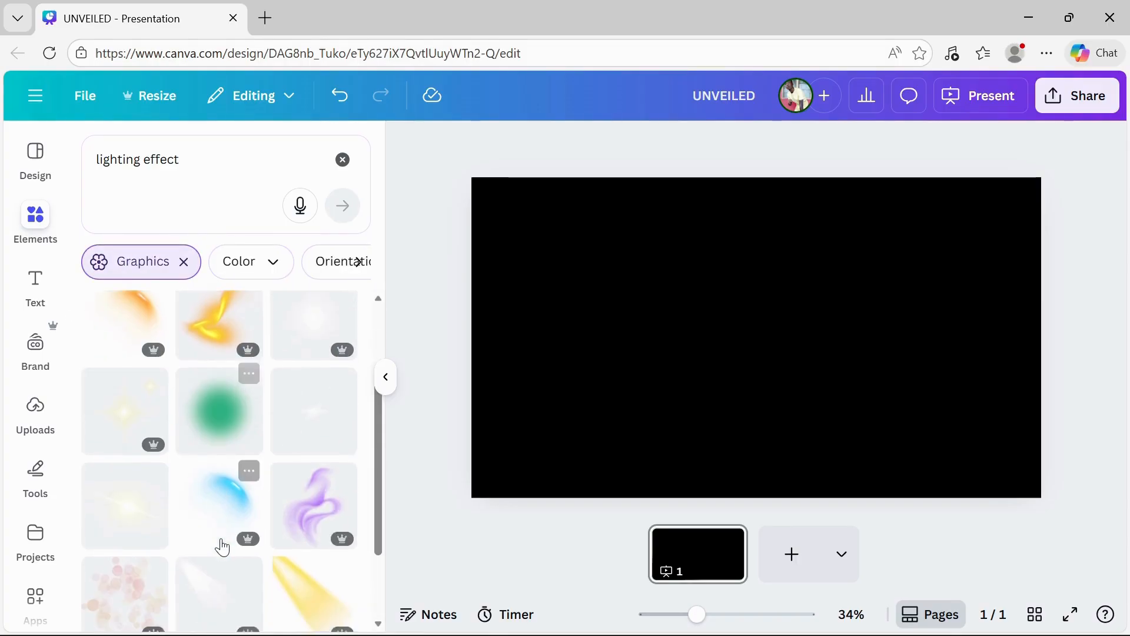
scroll(222, 547, down, 1)
scroll(223, 546, down, 3)
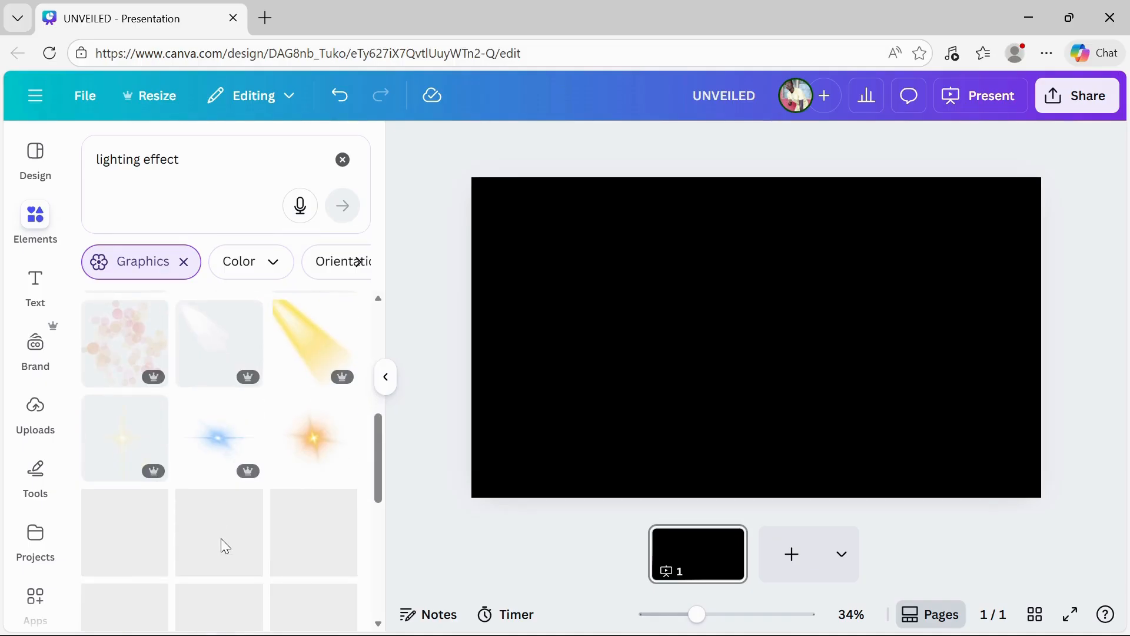
scroll(250, 456, up, 1)
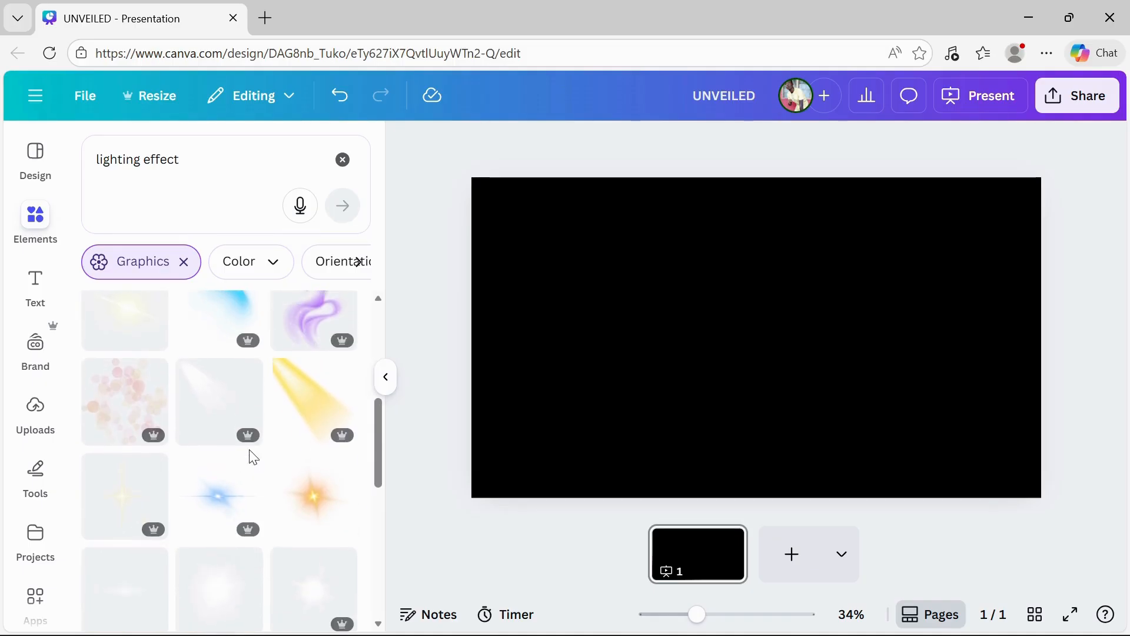
scroll(250, 455, up, 2)
scroll(226, 497, up, 1)
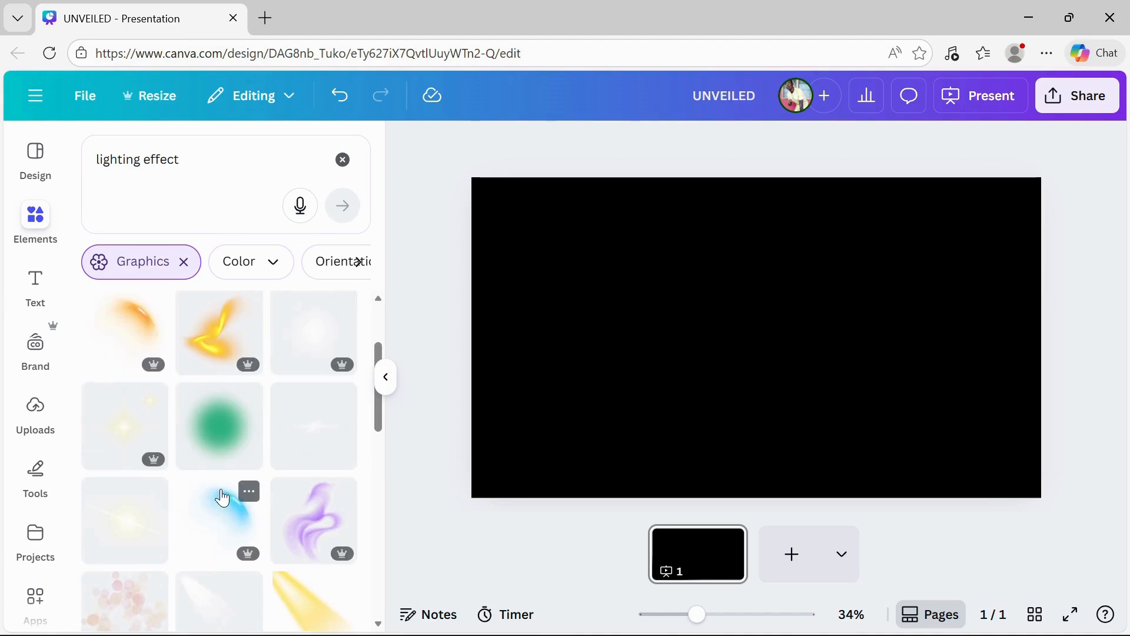
click(325, 349)
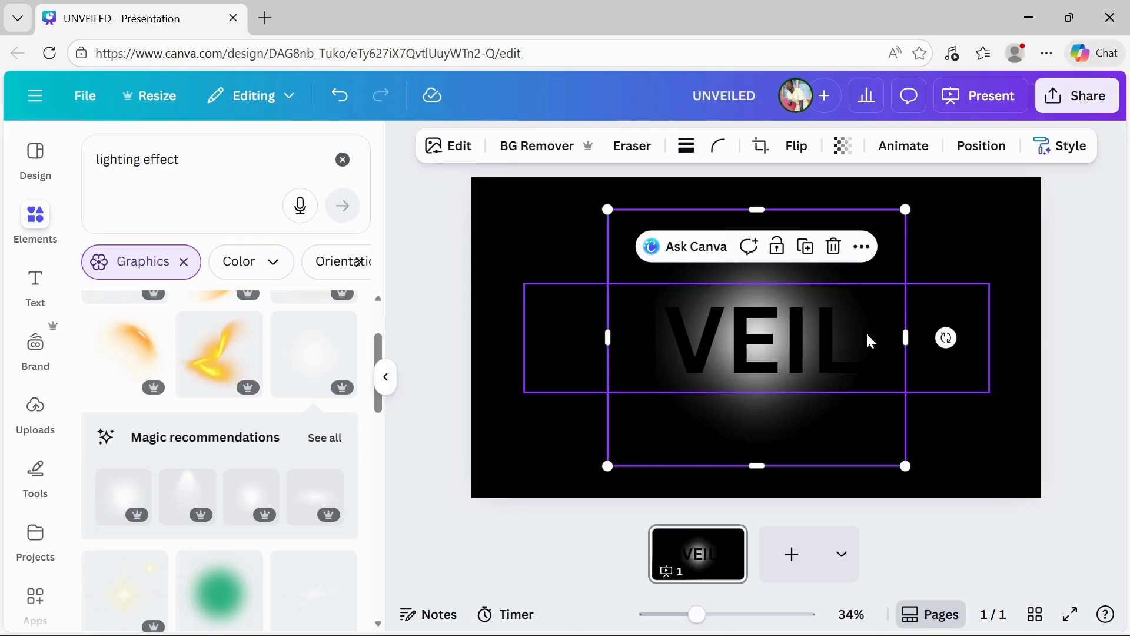
Enlarge the glow graphic and reposition it over the heading.
drag(905, 465, 933, 506)
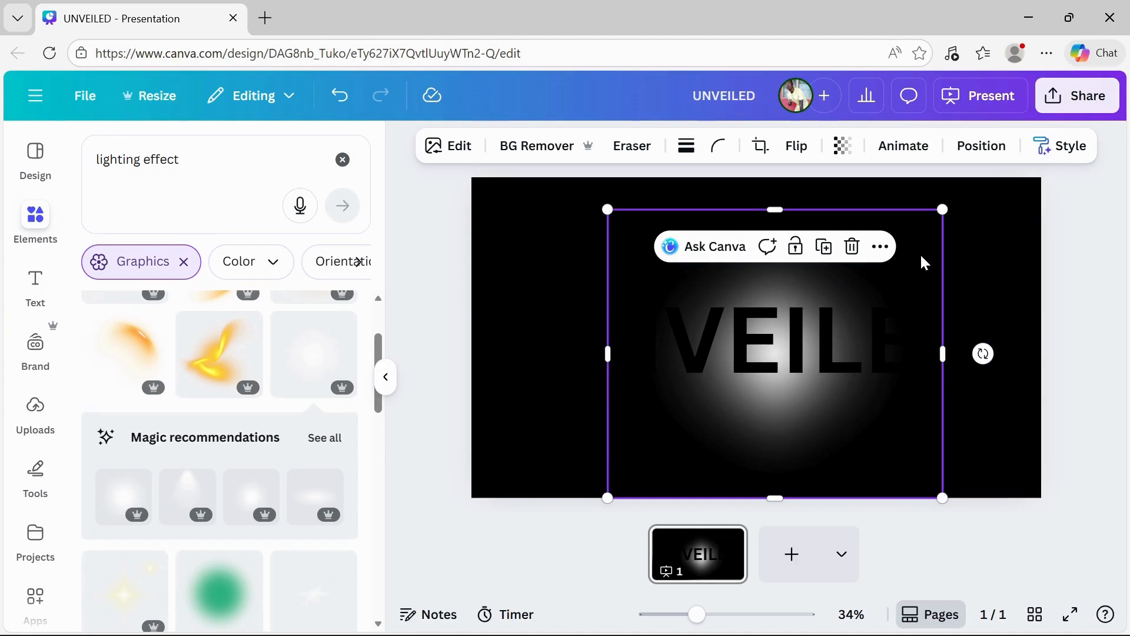
mouse_move(920, 252)
mouse_down()
mouse_move(899, 238)
mouse_move(904, 247)
mouse_up()
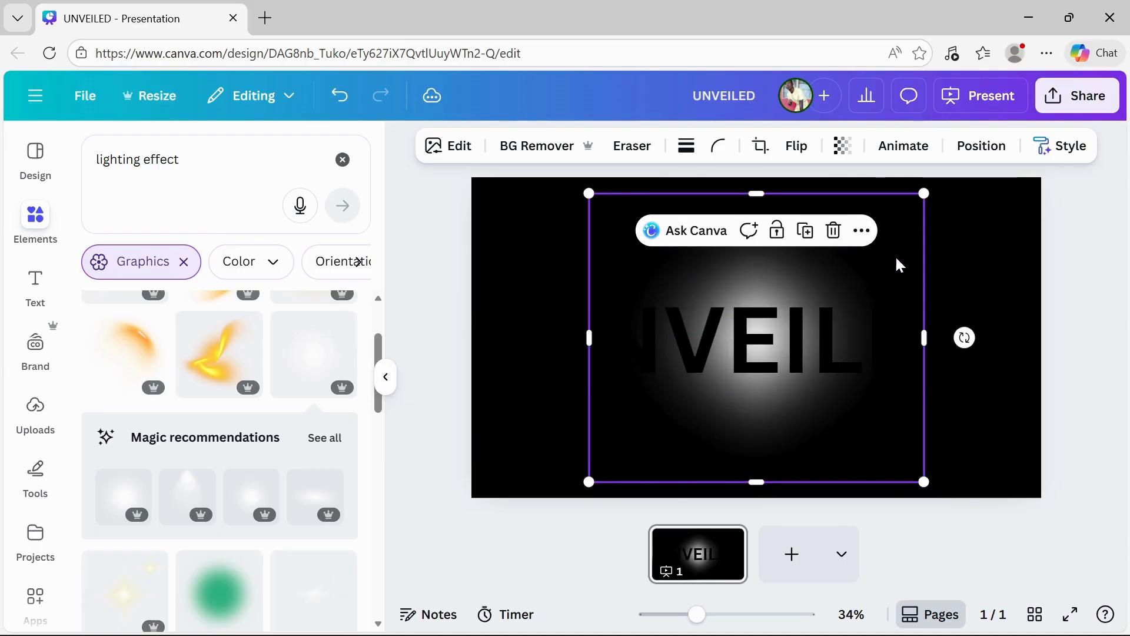
right_click(897, 262)
click(906, 261)
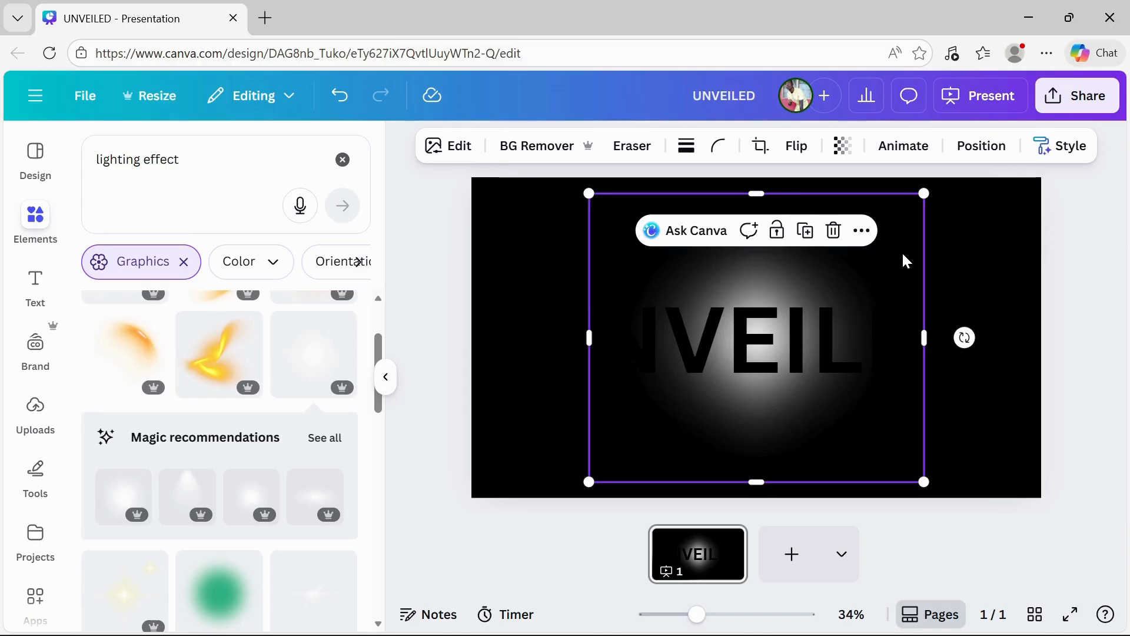
Open the layers list for the glow graphic.
right_click(905, 261)
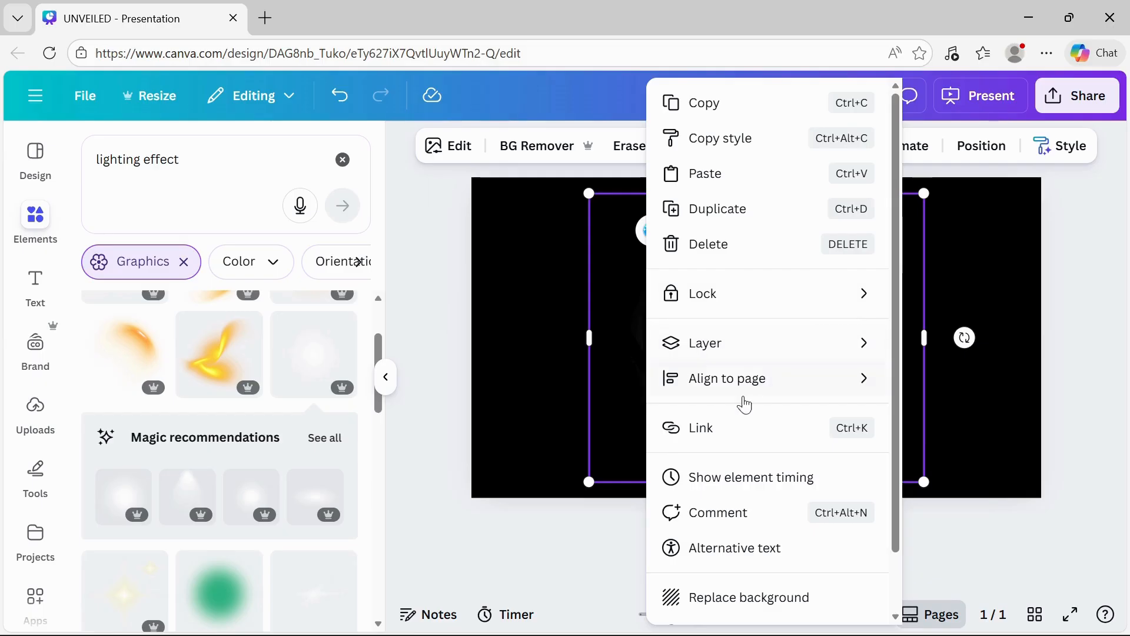
mouse_move(767, 348)
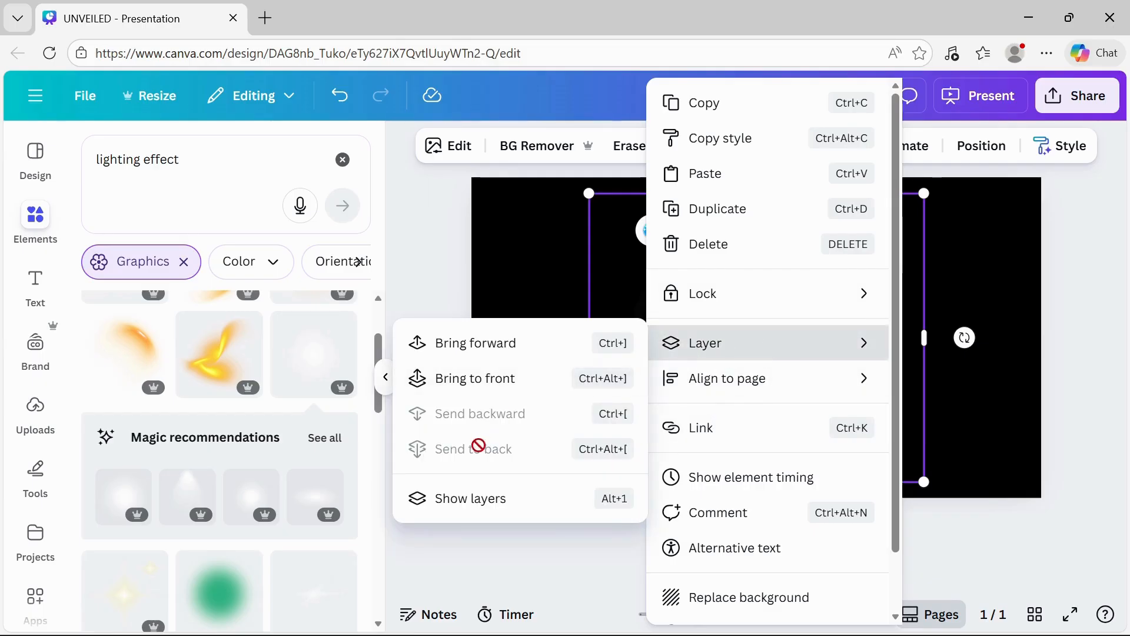
click(485, 511)
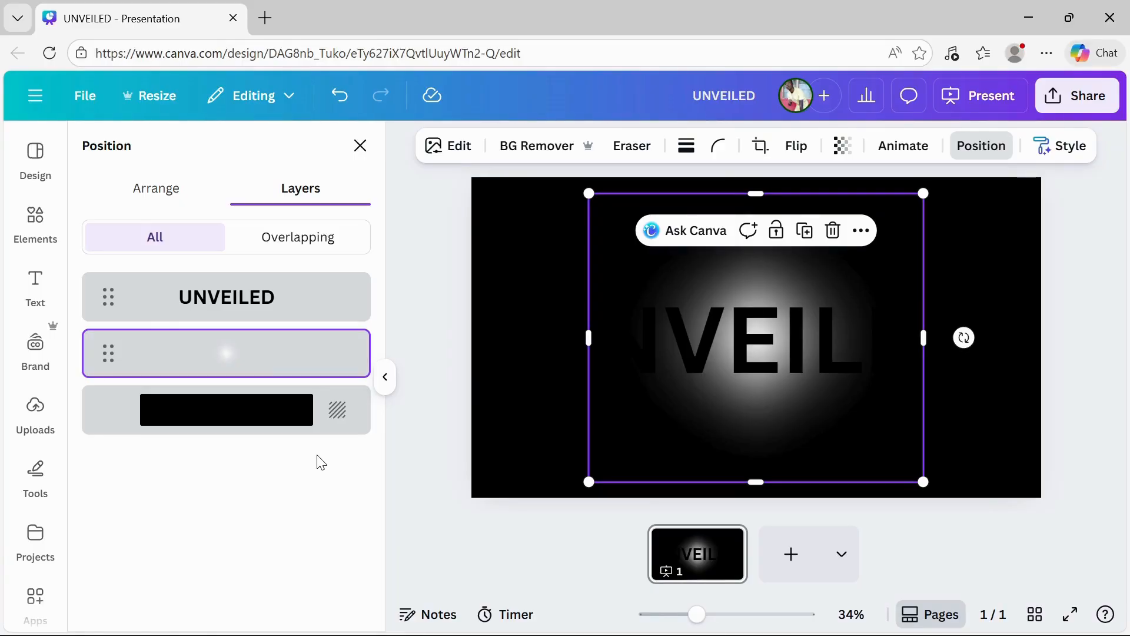
Move the glow graphic to the slide's left edge, mostly off the page.
click(385, 378)
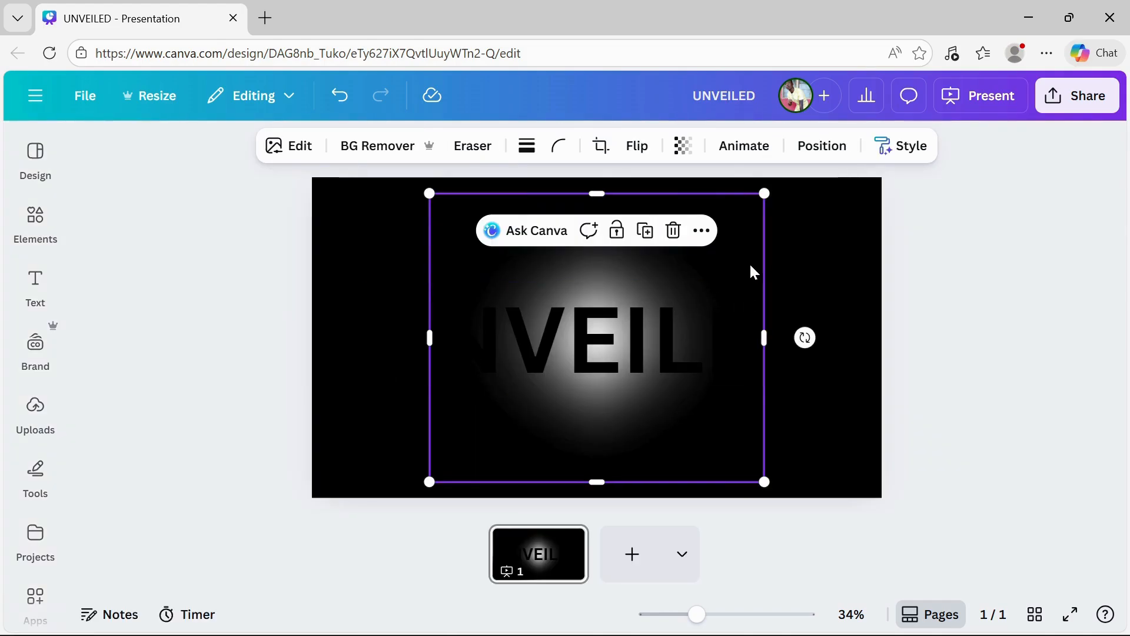
drag(750, 270, 380, 272)
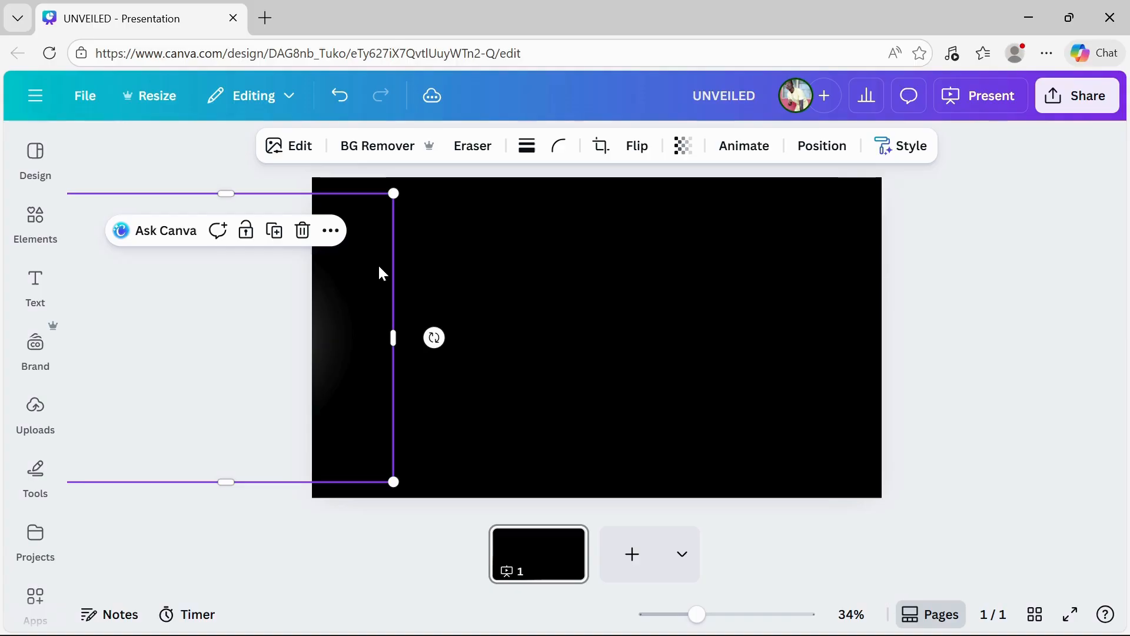
Create a custom animation by dragging the glow graphic in a horizontal path across the slide past its right edge.
click(736, 157)
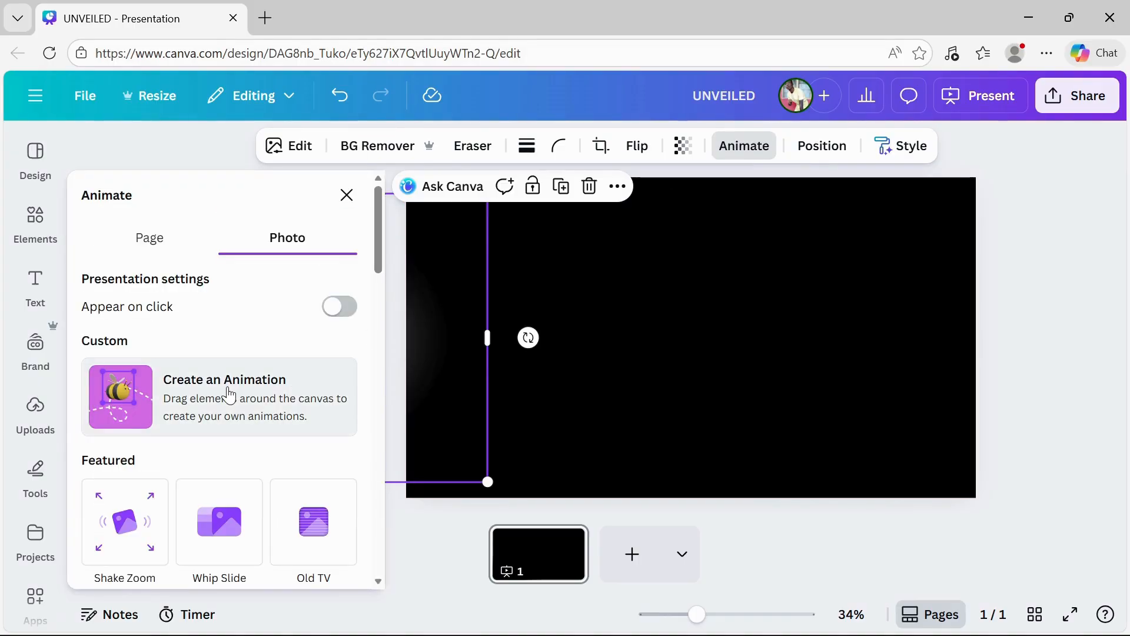
click(229, 396)
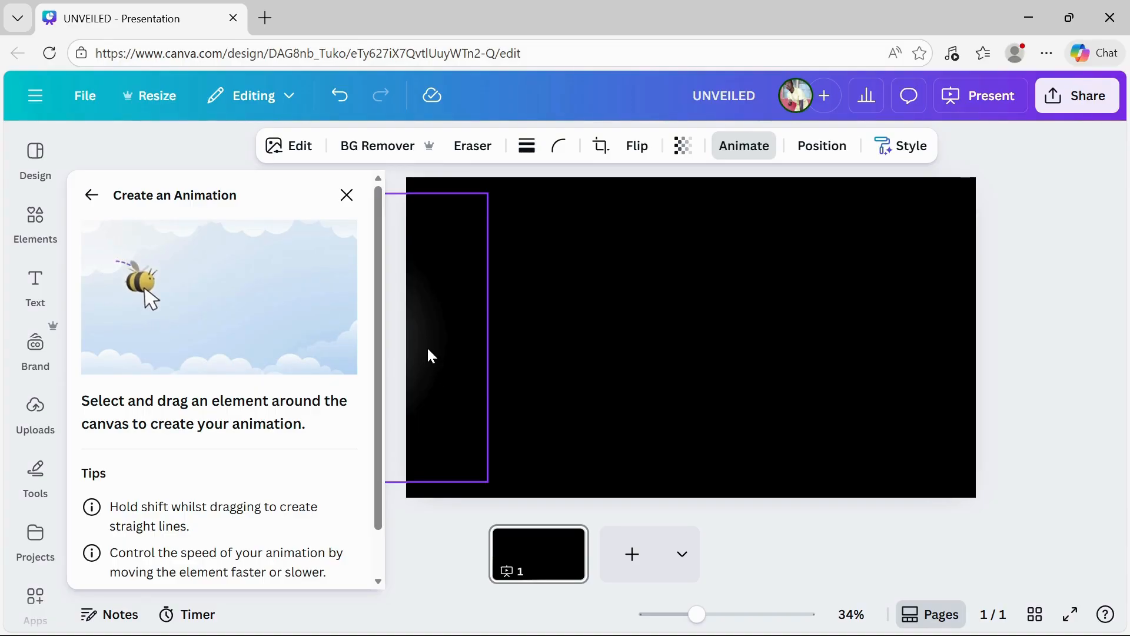
drag(429, 355, 1072, 352)
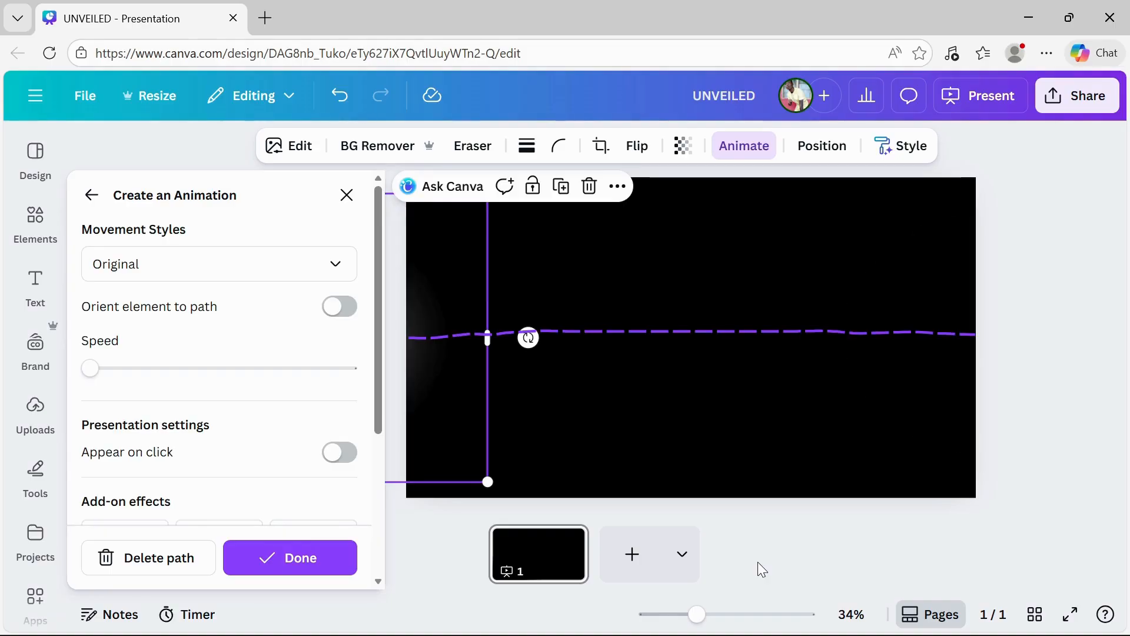
Set the path animation's movement style to Steady, increase its speed slightly, and finish the animation.
click(293, 267)
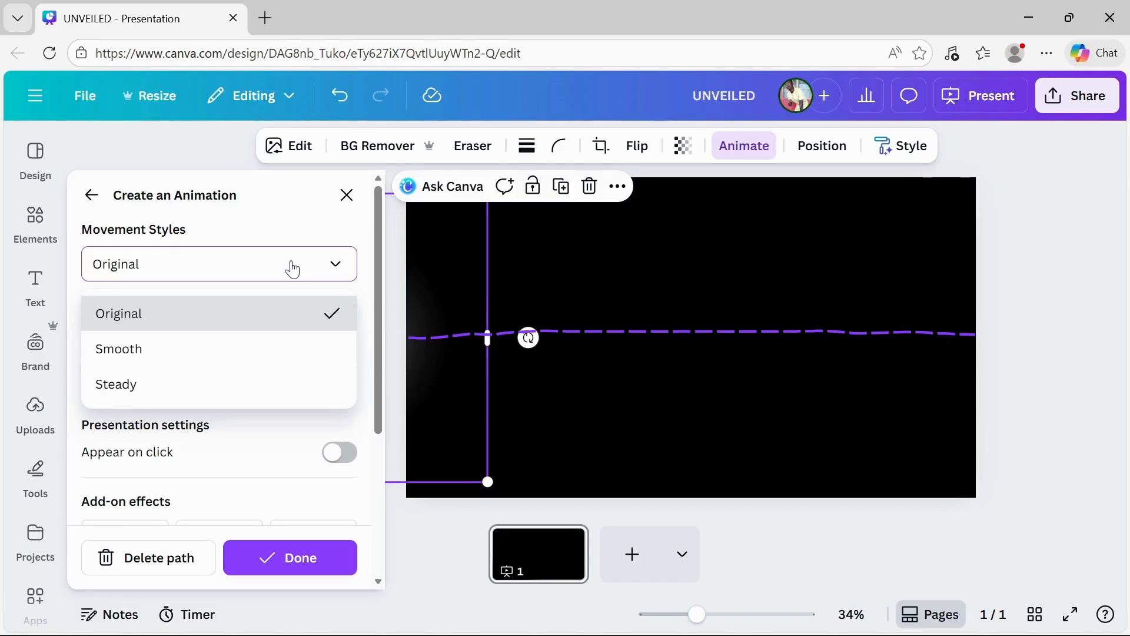
click(172, 390)
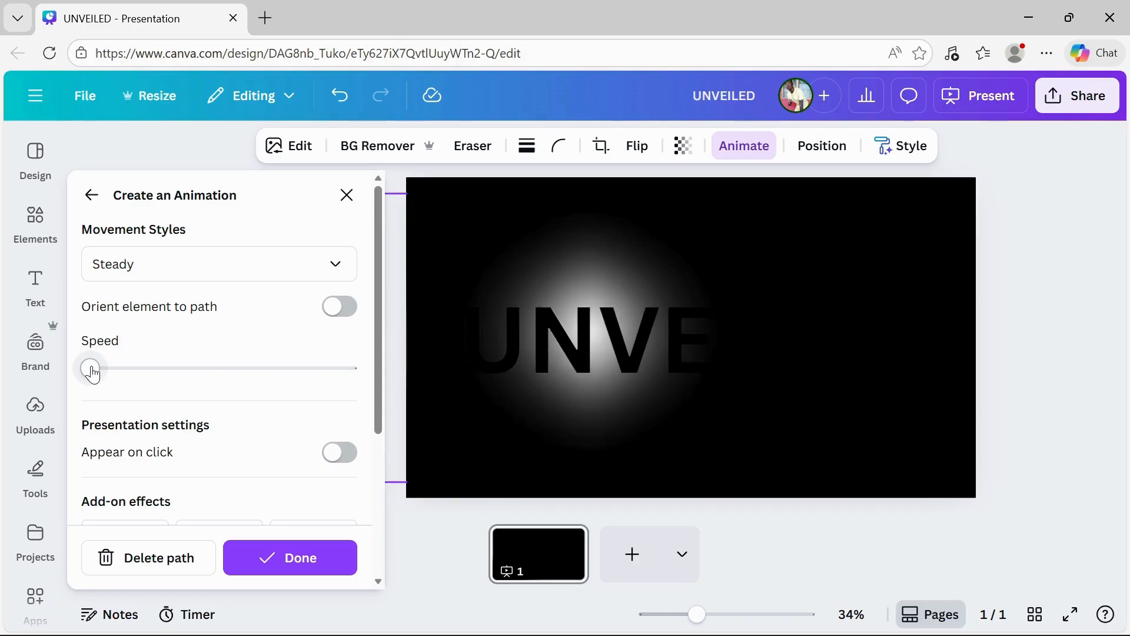
drag(91, 368, 151, 375)
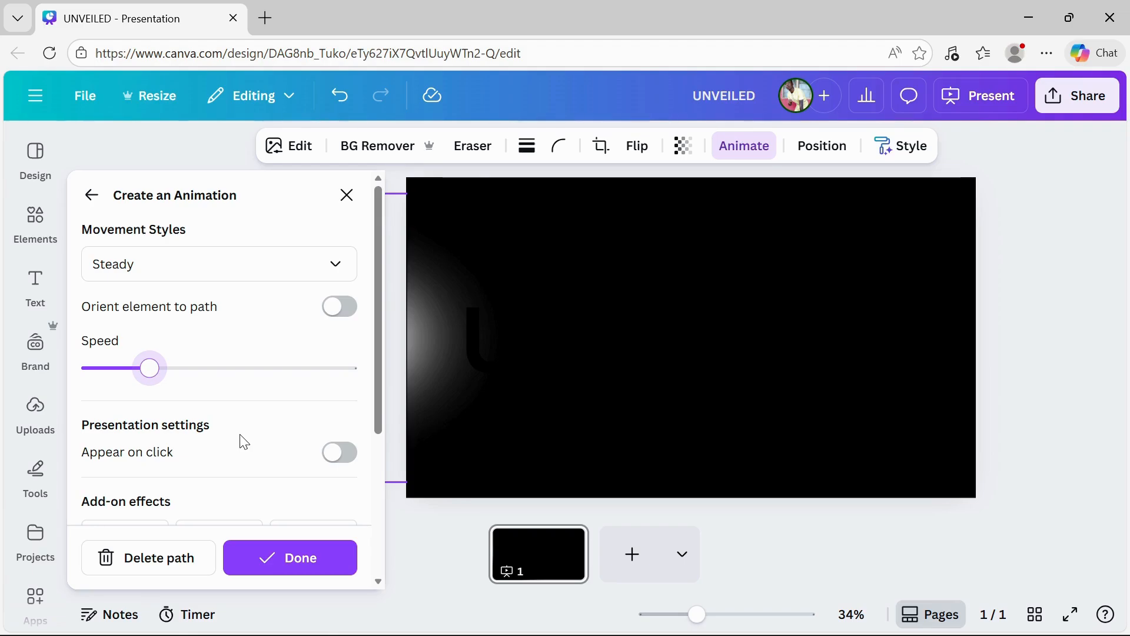
click(315, 567)
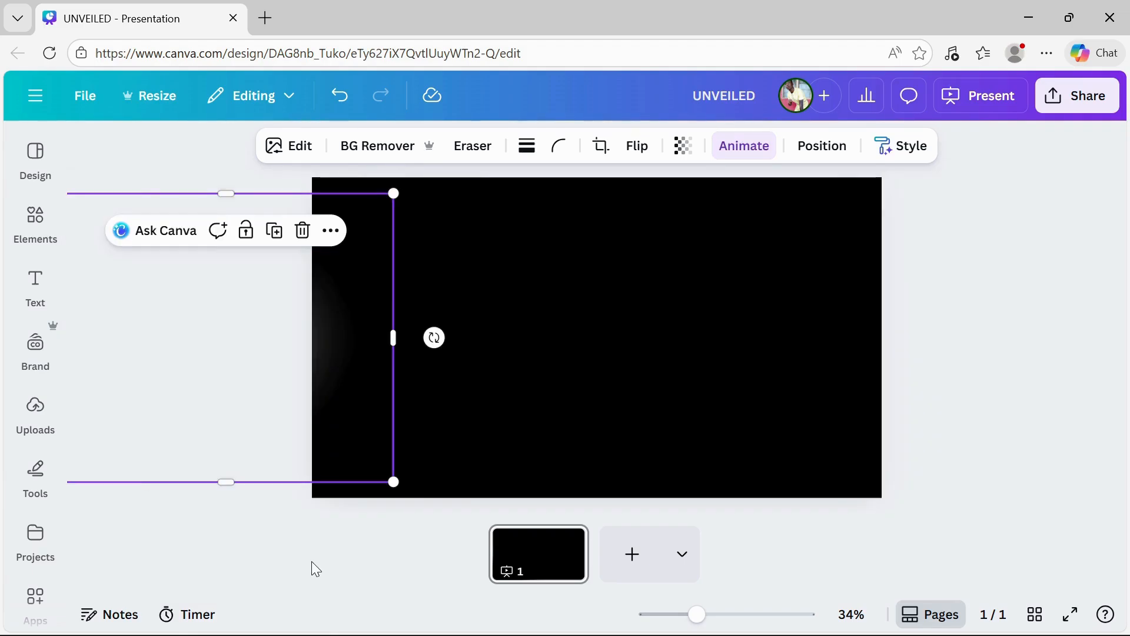
Deselect the glow graphic and switch the editor to full-screen view.
click(963, 306)
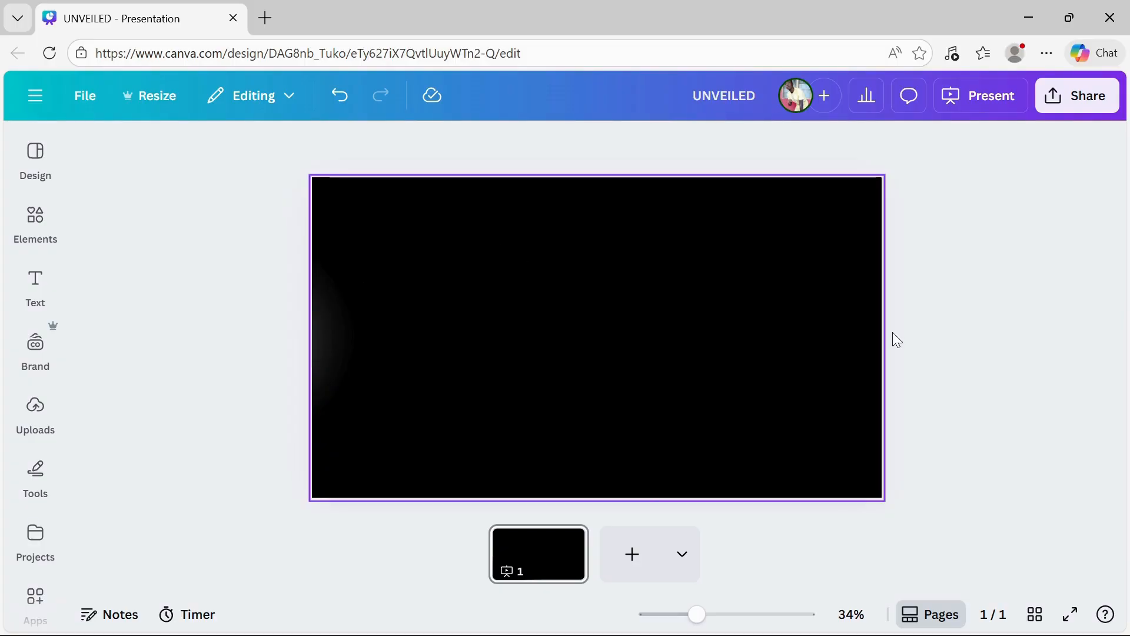
click(1070, 614)
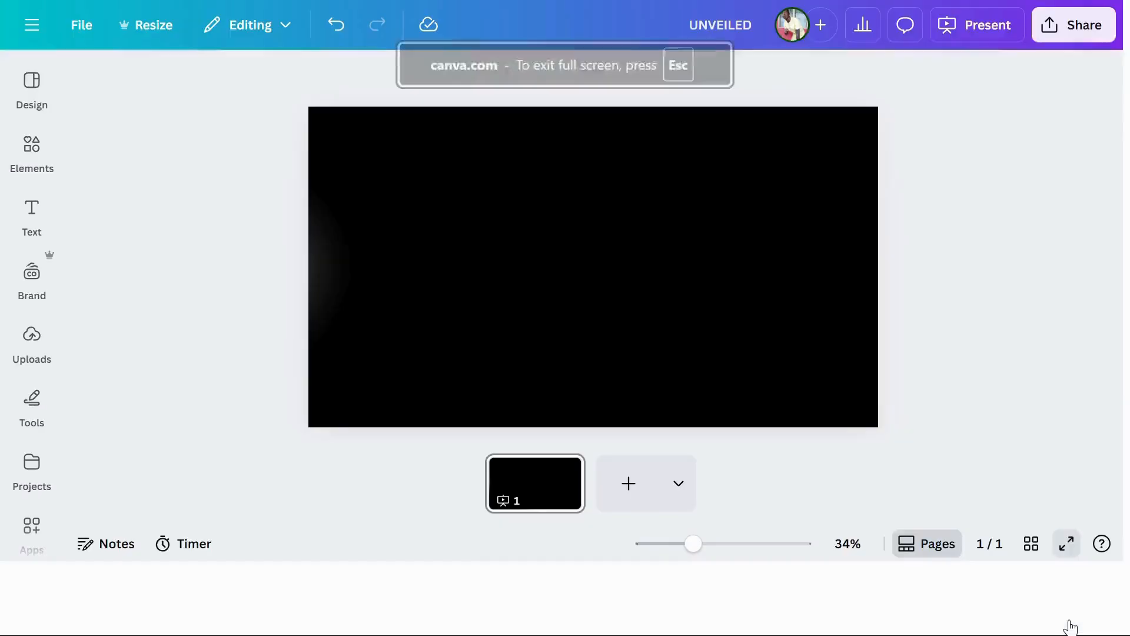